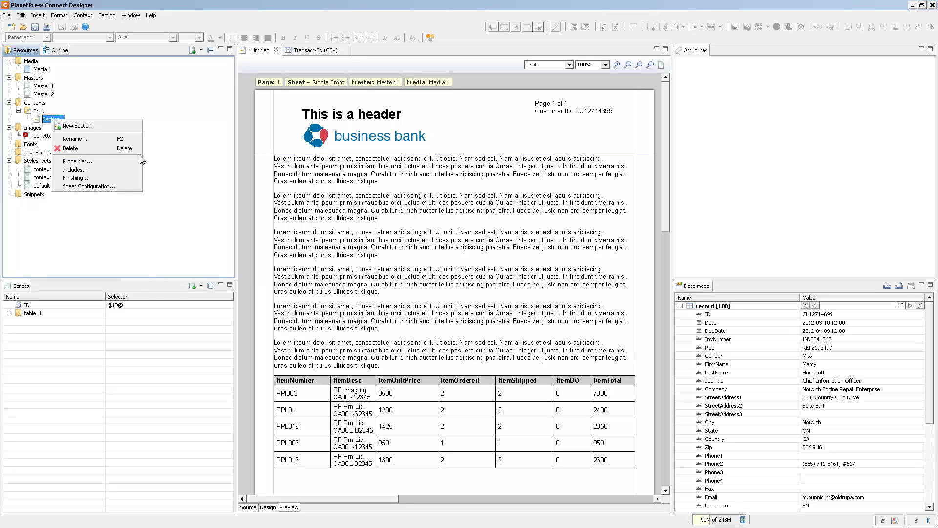
Step: Open Section 1's print properties, showing Letter size 8.5in × 11in with 10mm margins
click(142, 165)
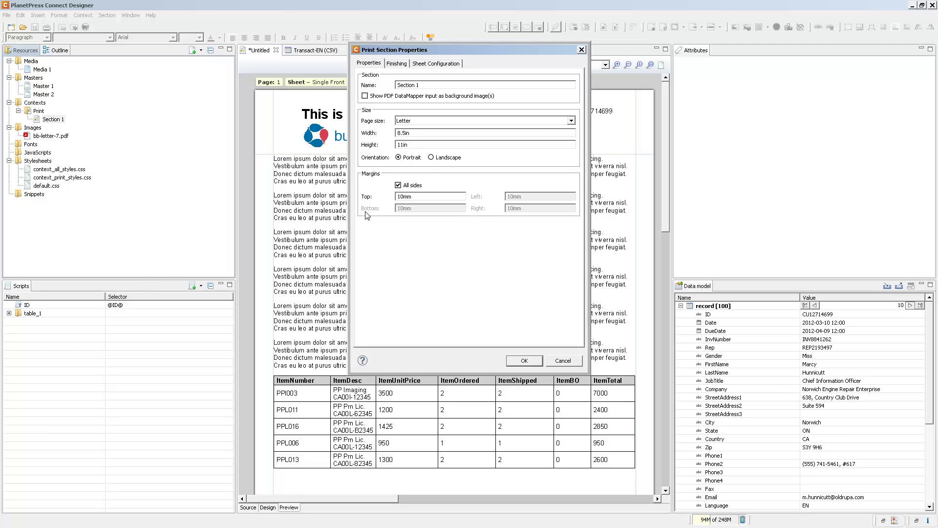
click(432, 121)
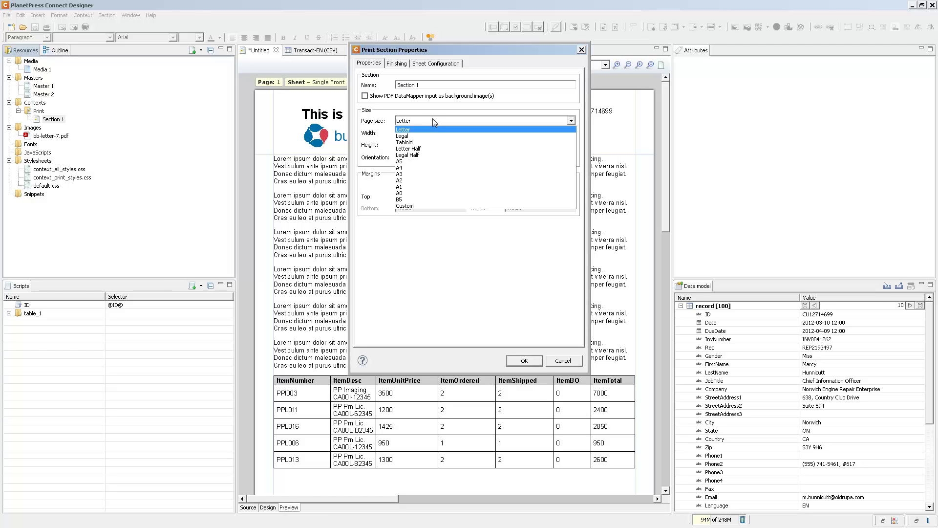
click(420, 136)
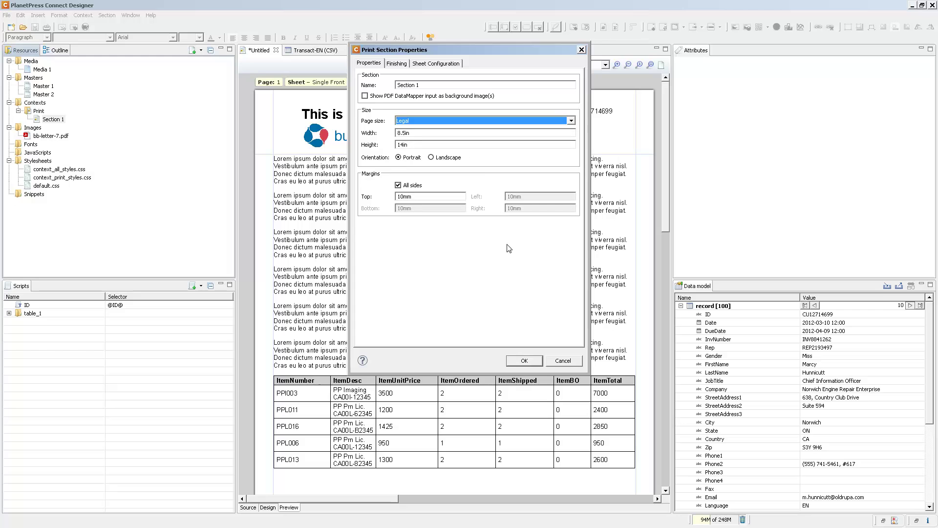
click(519, 366)
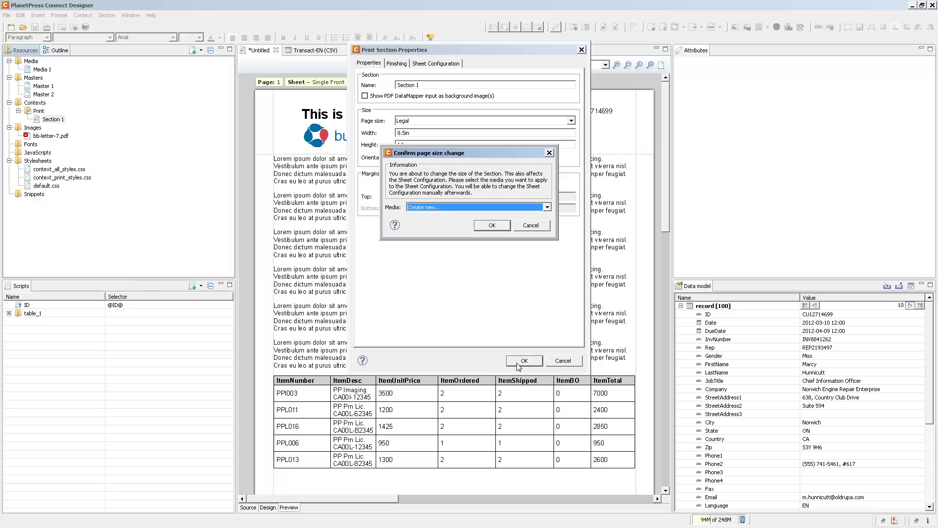
click(527, 229)
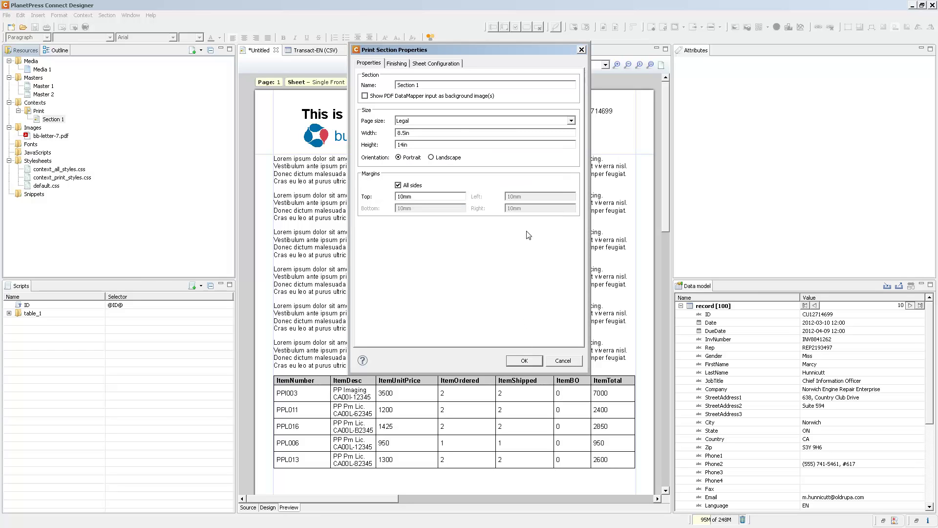
click(416, 121)
click(414, 129)
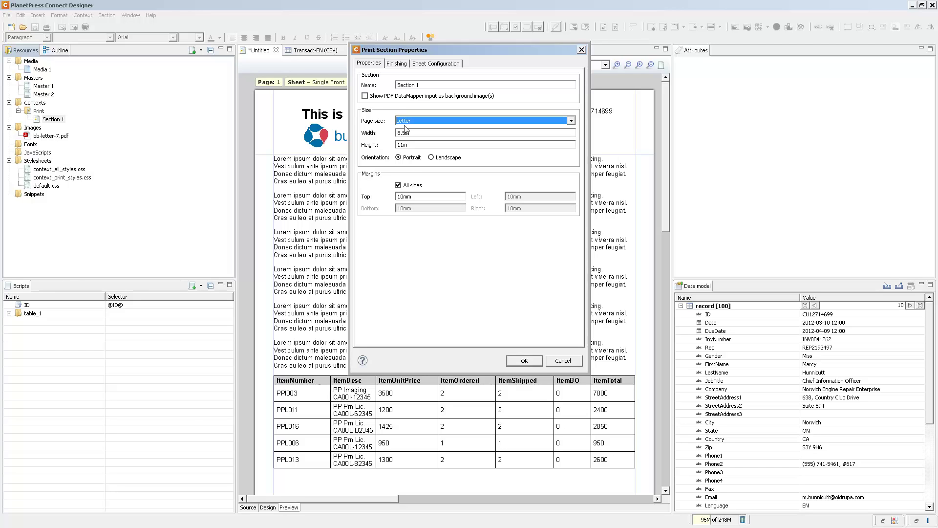
Step: View the Finishing settings: binding style None, 0cm binding area, no hole making
click(391, 64)
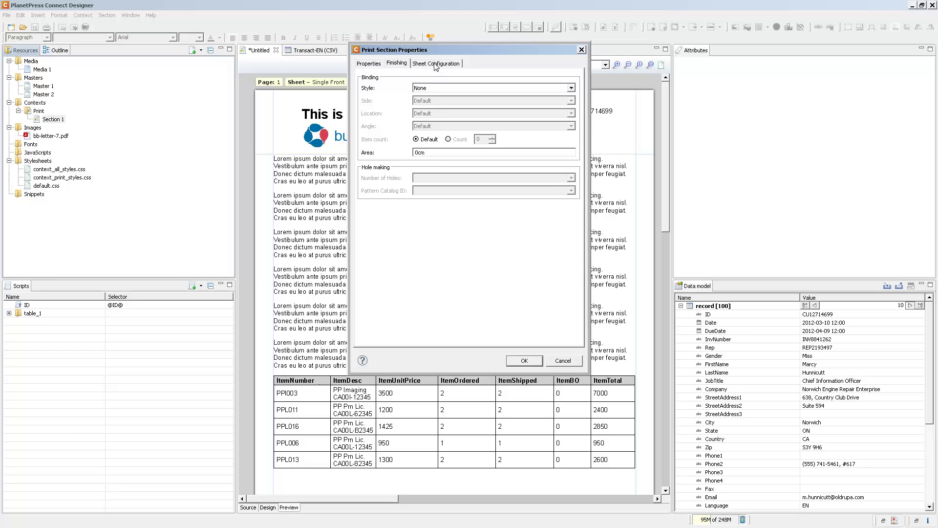
Step: Show the Sheet Configuration settings, with every sheet on Media 1 and Master 1, and move the dialog lower
click(436, 65)
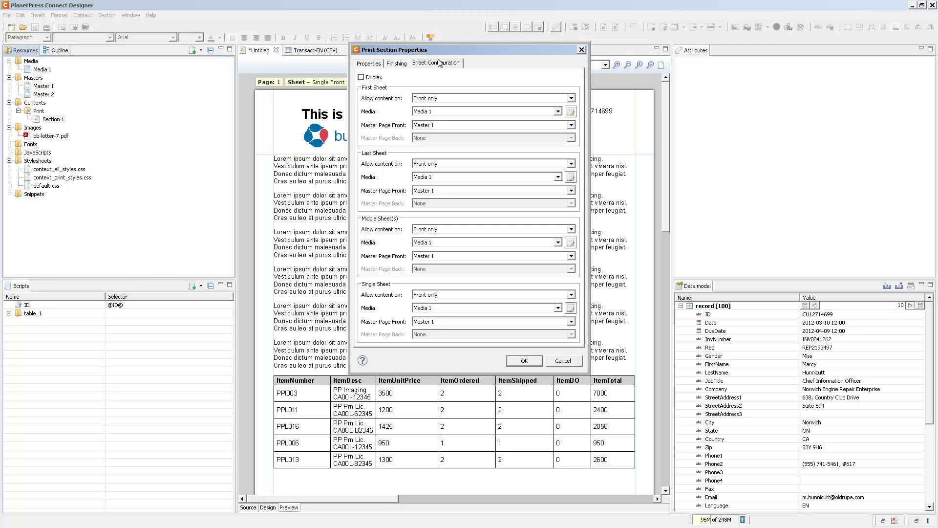
drag(440, 51, 430, 123)
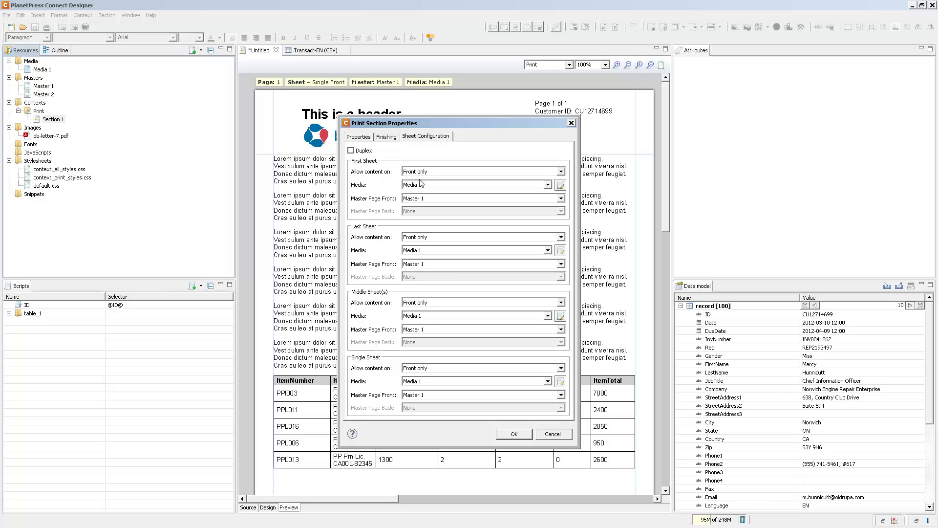
Step: Set the Last Sheet's front master page to Master 2 and apply the change
click(423, 264)
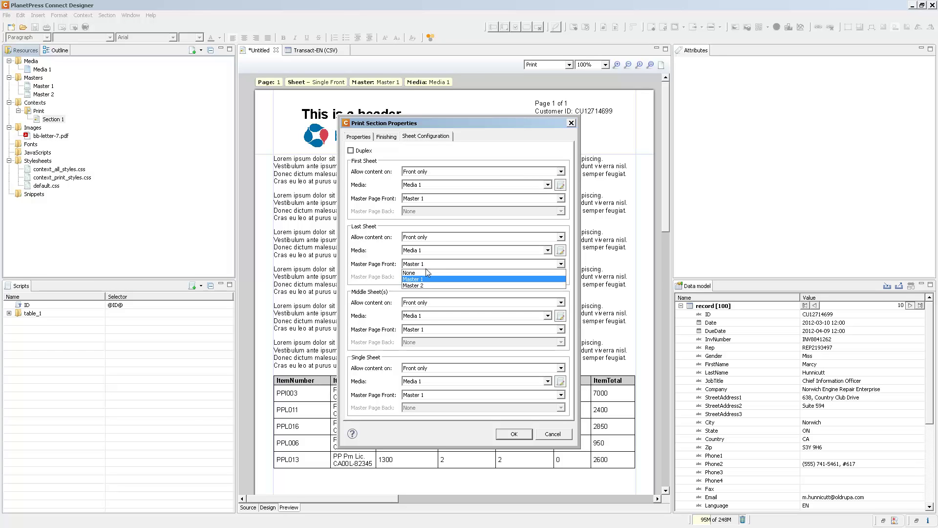
click(429, 286)
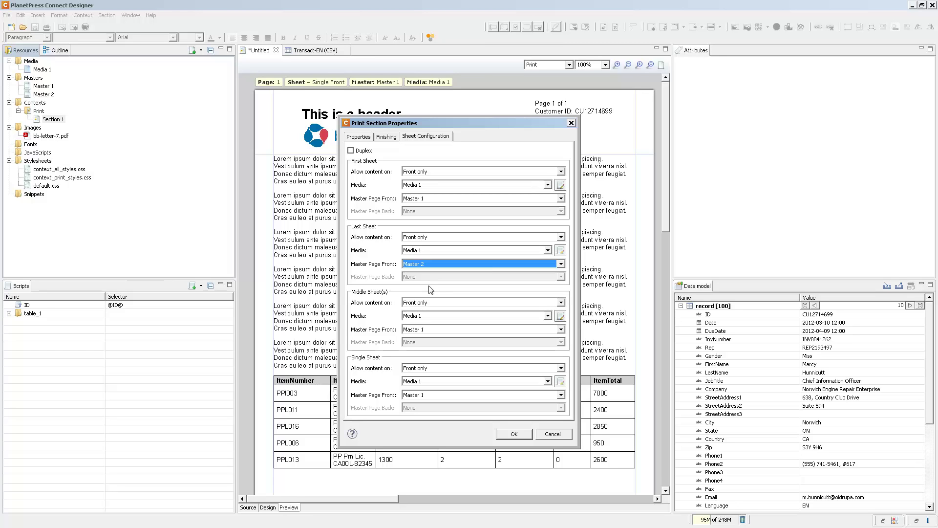
click(513, 434)
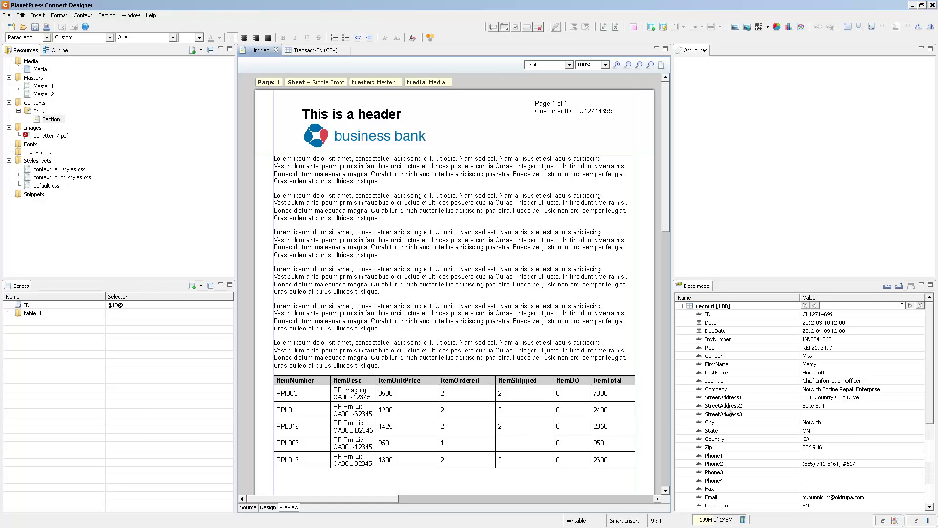
Step: Load record 9 and bring page 2's 'This is a footer' on Master 2 into view
click(815, 306)
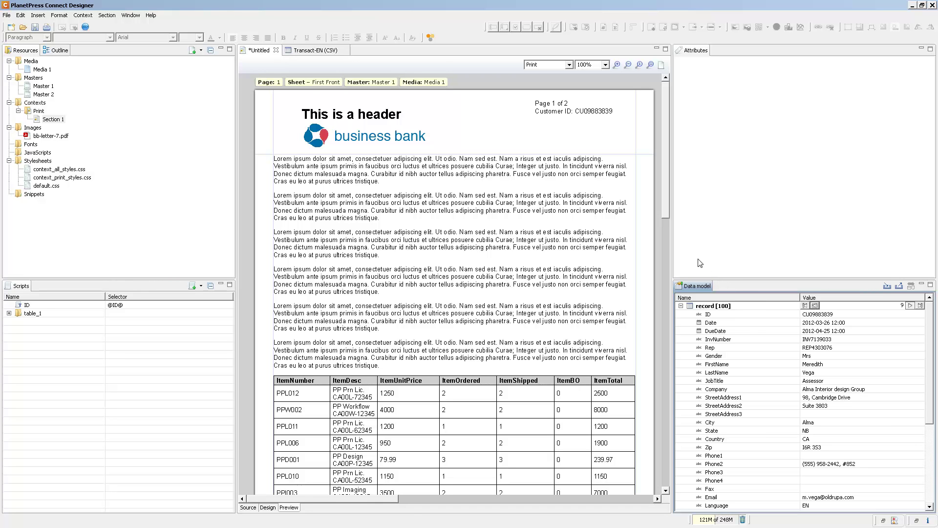
drag(666, 138, 703, 365)
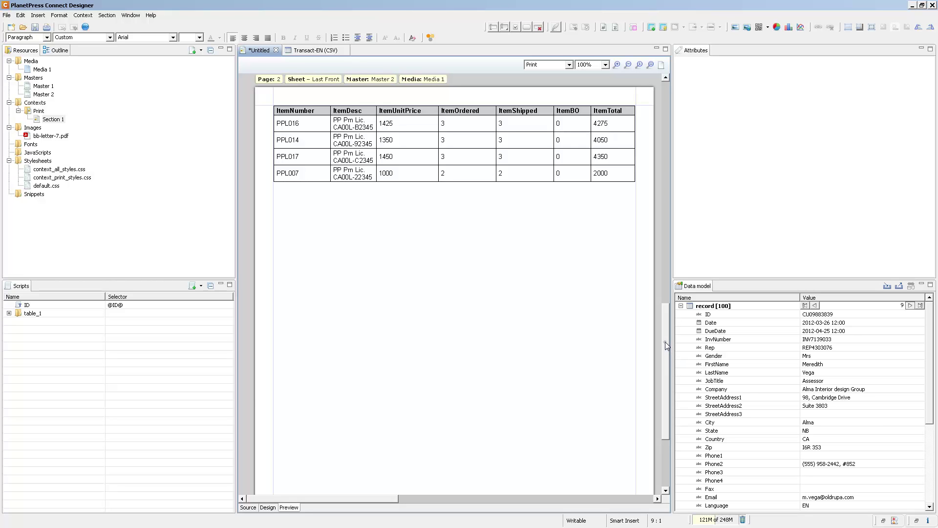
scroll(664, 341, down, 3)
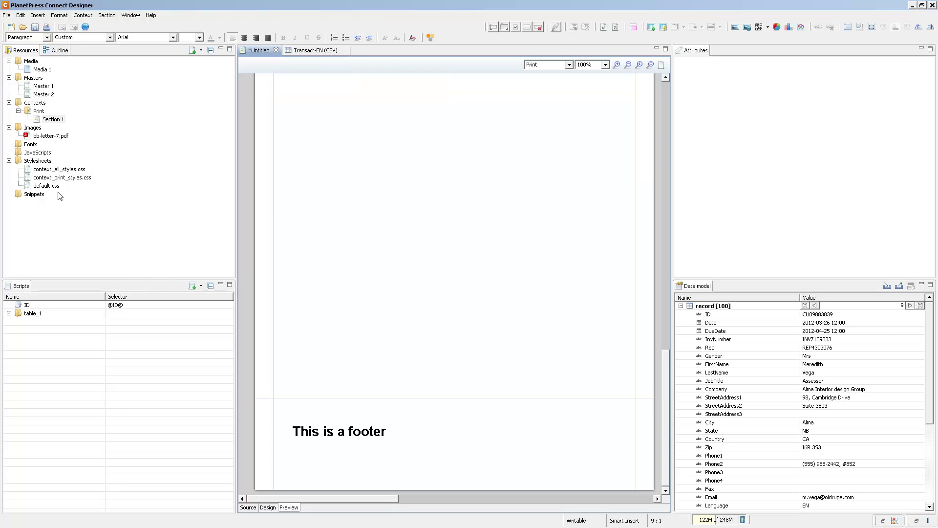
right_click(52, 120)
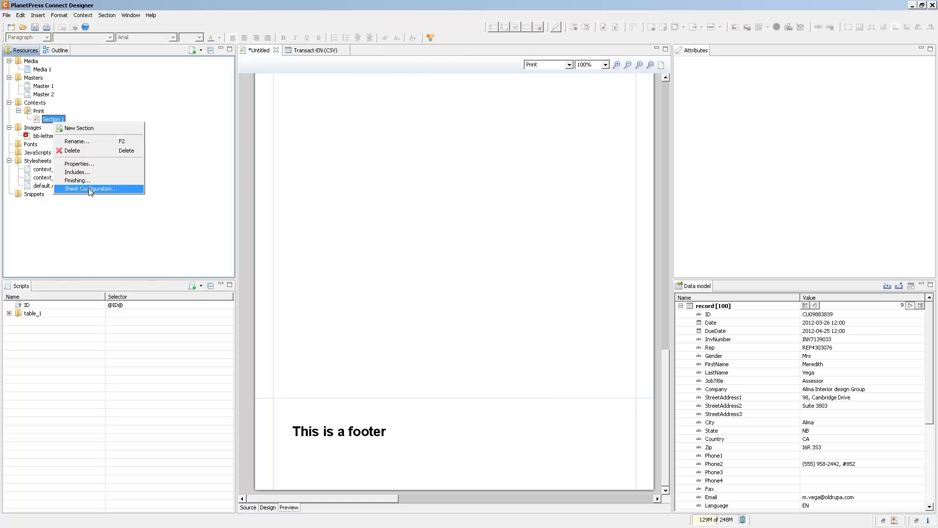
click(91, 189)
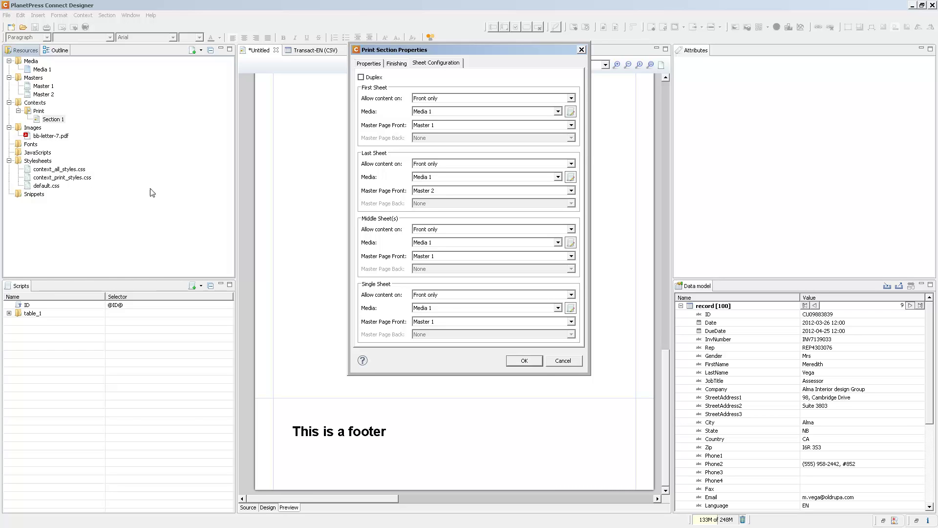
click(564, 361)
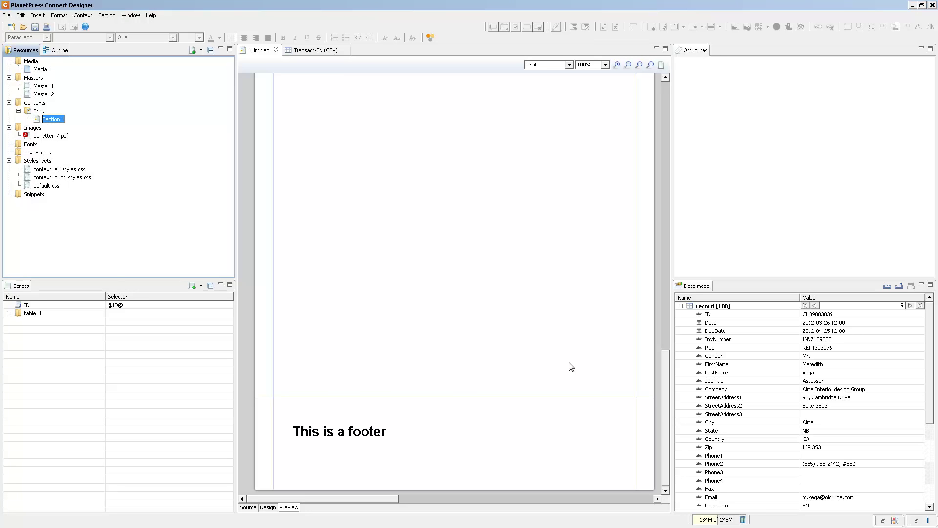
Step: Open Section 1's Includes, listing default.css, context_all_styles.css and context_print_styles.css as enabled
right_click(50, 121)
click(68, 169)
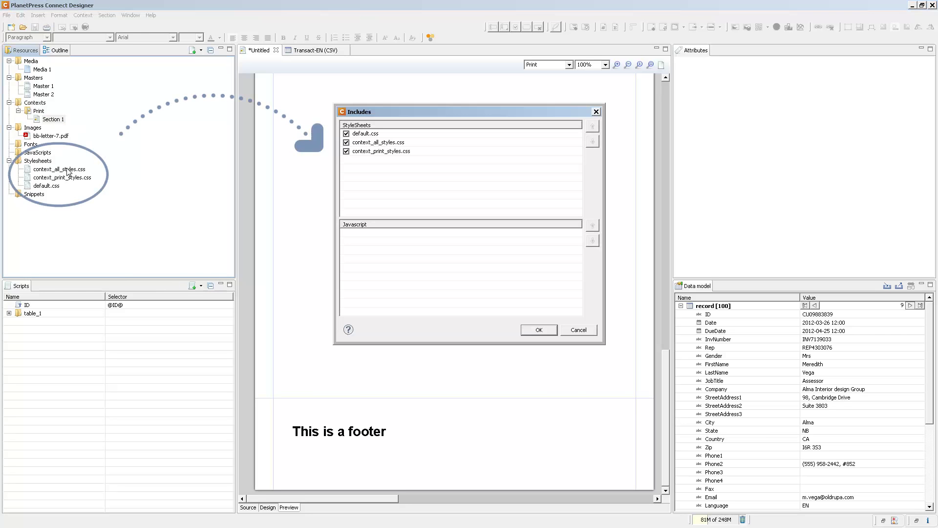